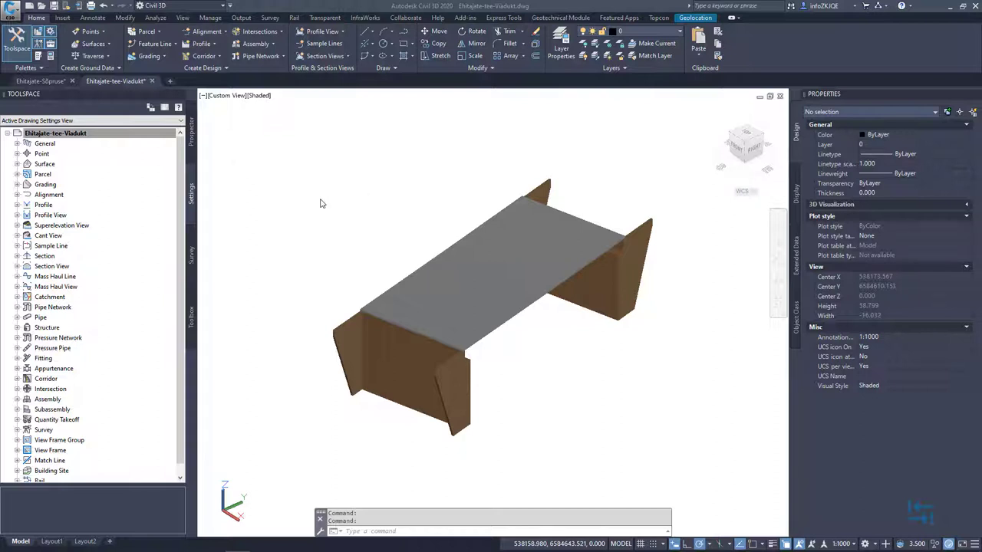
Step: Start an IFC export of the drawing and enter project number 001
left_click(10, 11)
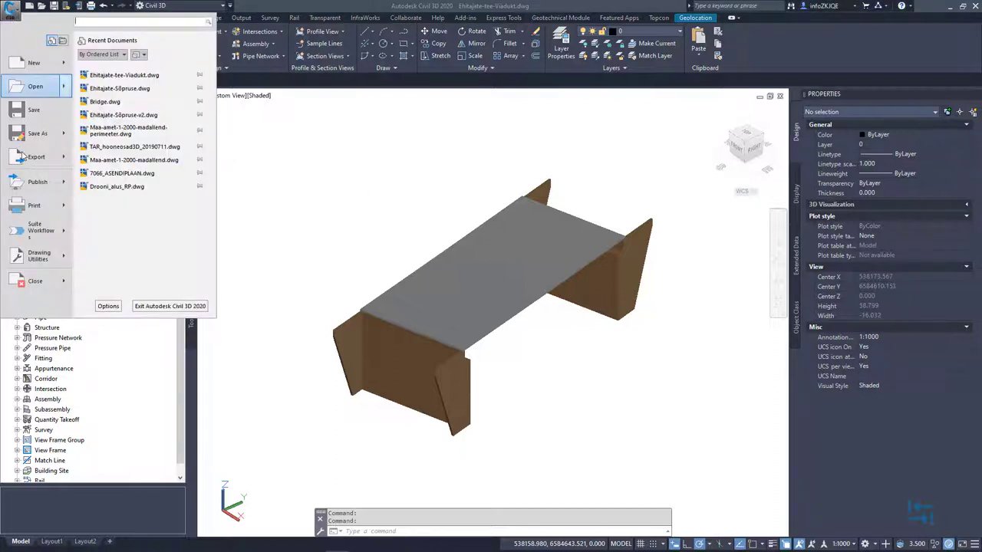
mouse_move(36, 157)
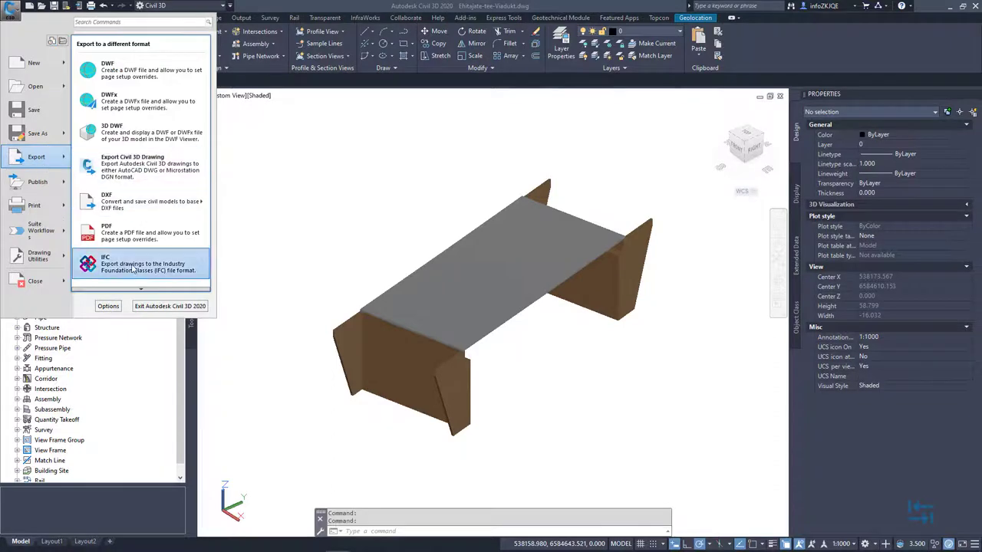
left_click(133, 268)
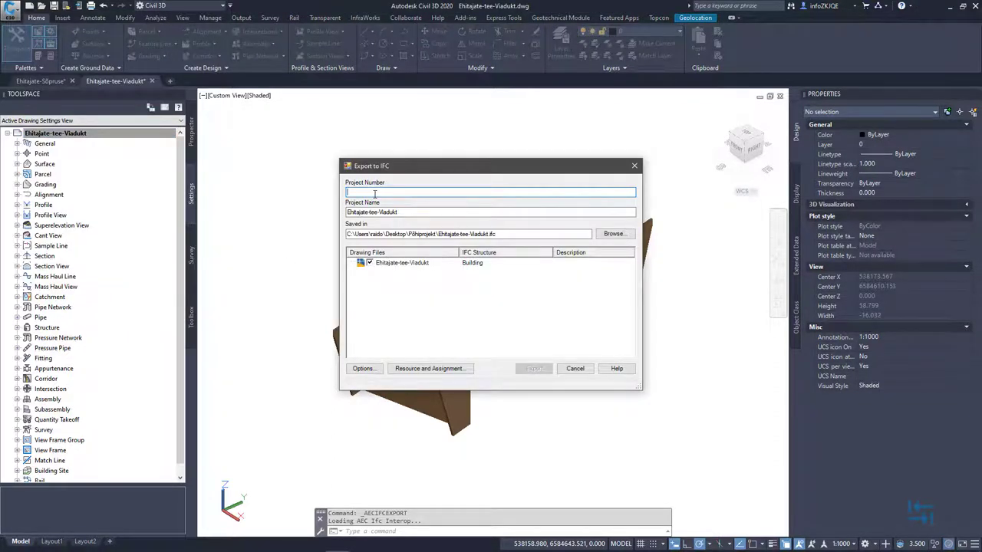
type("001")
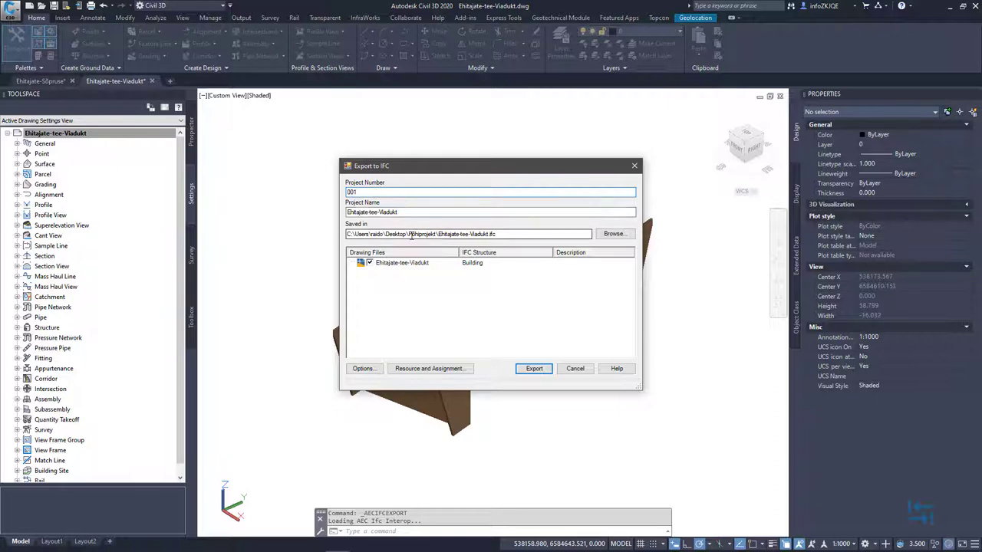
Step: Save the export as Ehitajate-tee-Viadukt-AutoCAD-IFC2x3.ifc in the Exports folder
left_click(620, 233)
double_click(485, 219)
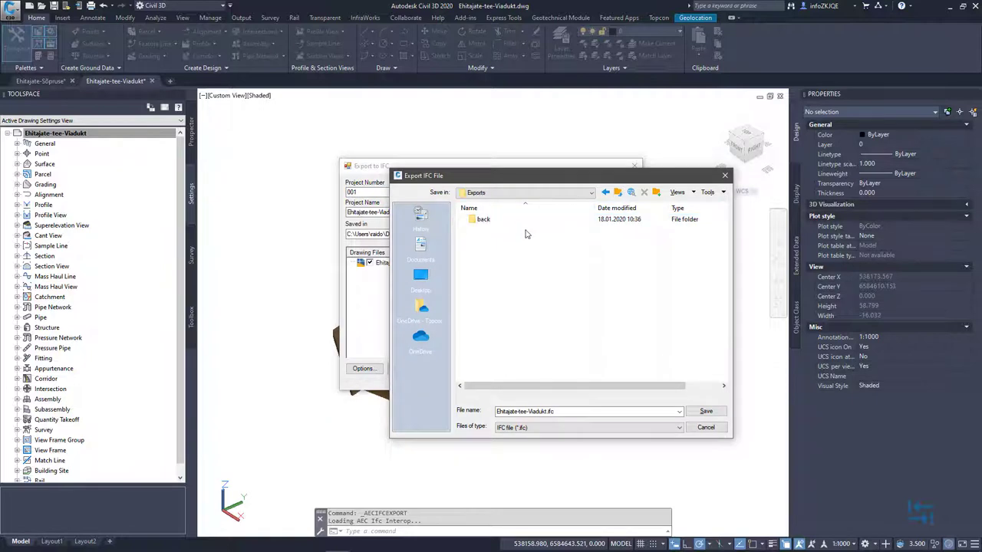
key("Left")
key("Left")
key("Left")
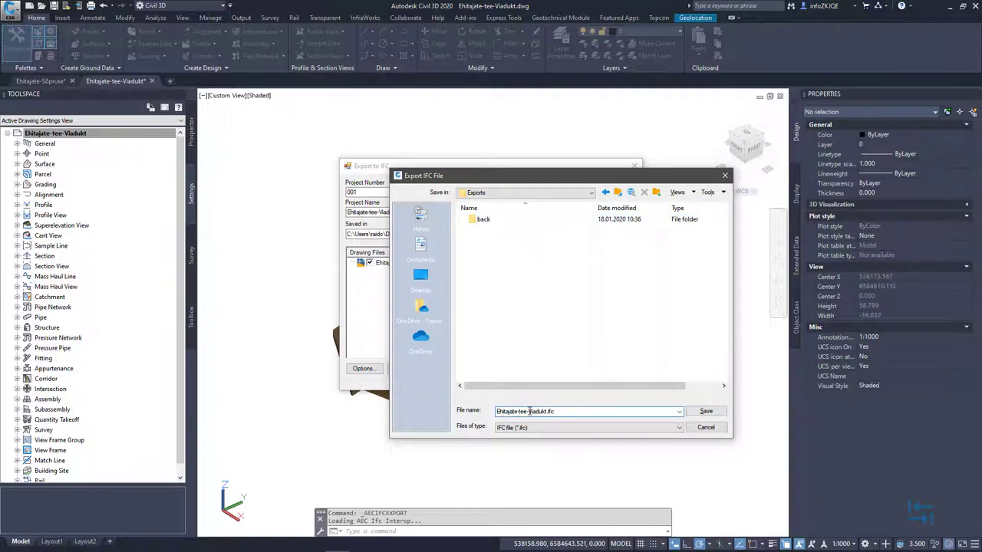
type("-Auto")
type("CAD-IFC")
type("2x")
type("3")
left_click(706, 411)
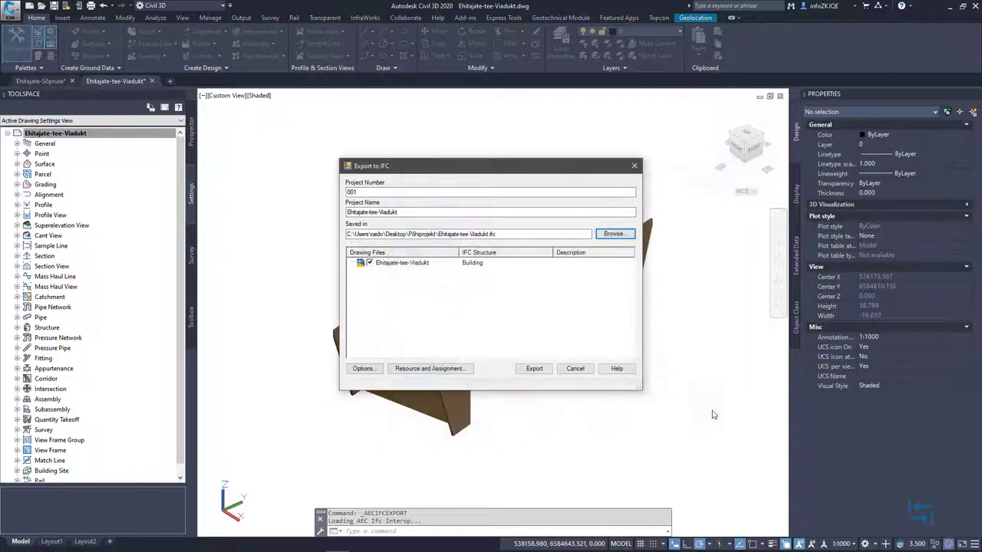
left_click(365, 370)
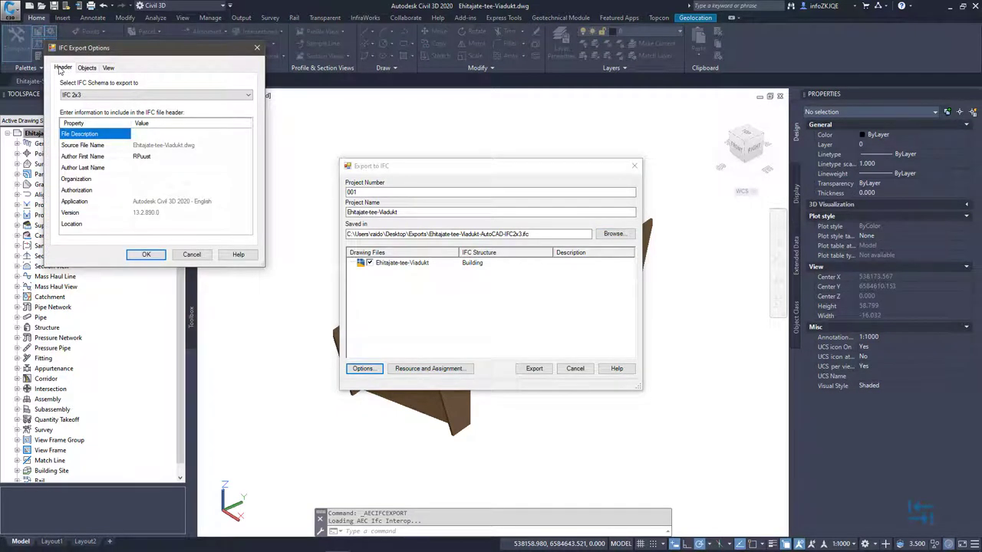
left_click(81, 96)
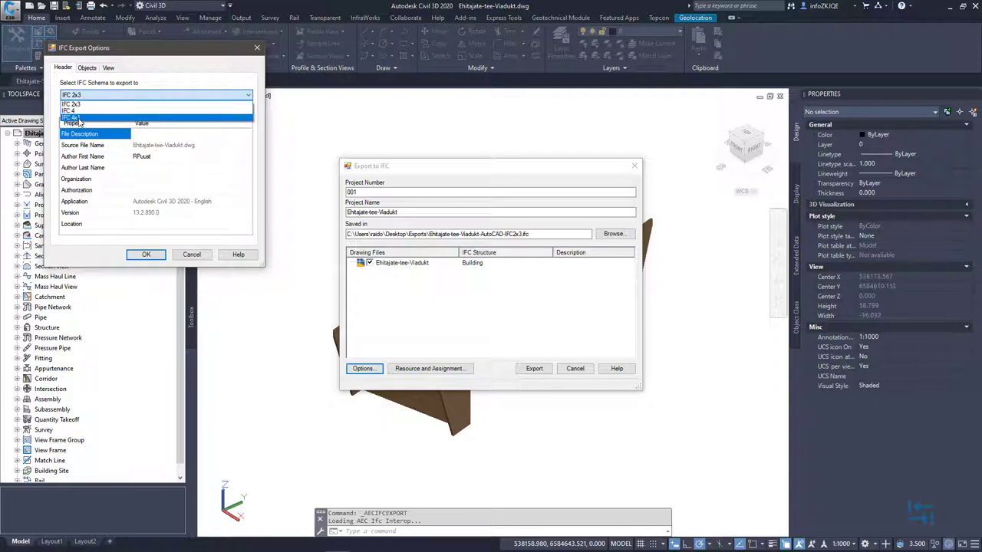
left_click(84, 103)
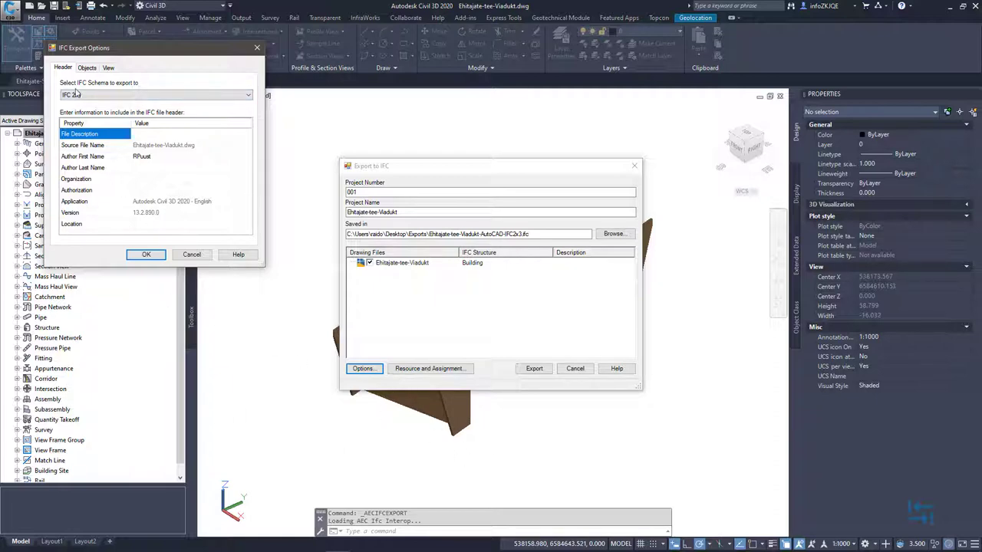
left_click(88, 69)
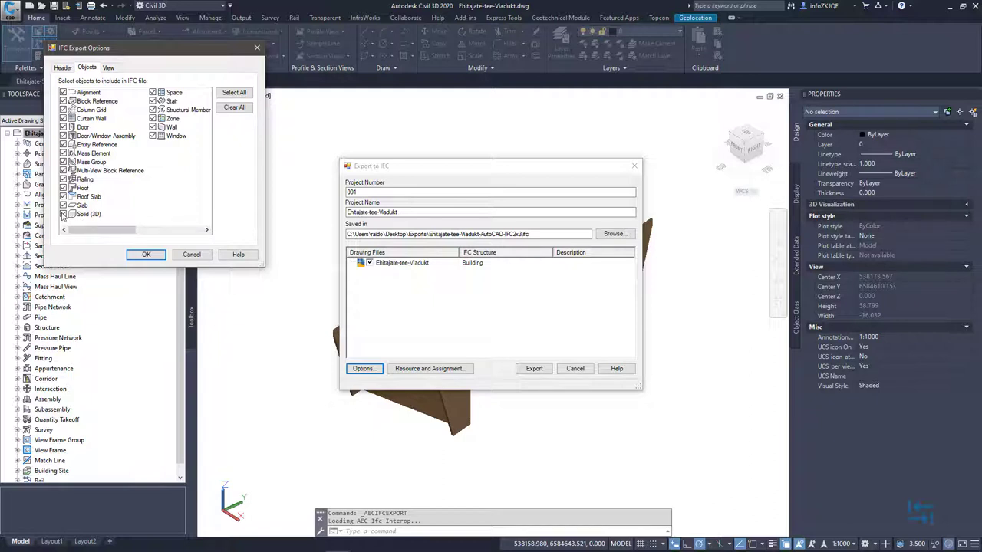
left_click(109, 68)
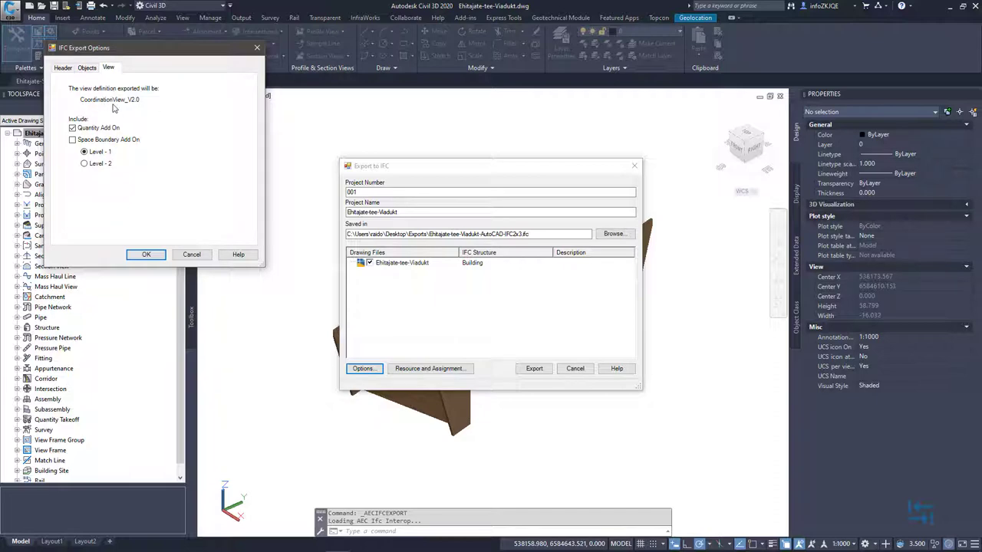
left_click(83, 69)
left_click(147, 256)
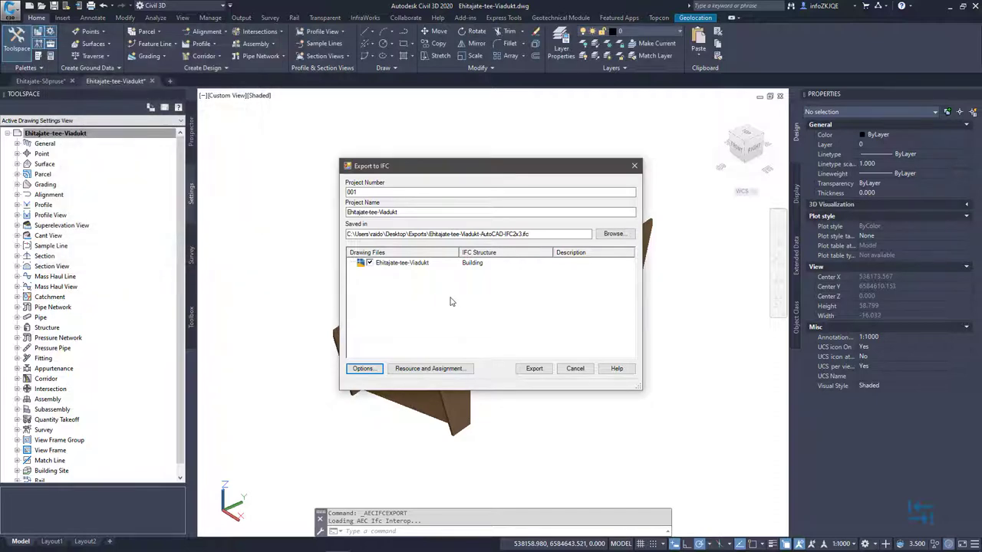
Step: Run the IFC 2x3 export until it completes, then bring up Windows search
left_click(537, 369)
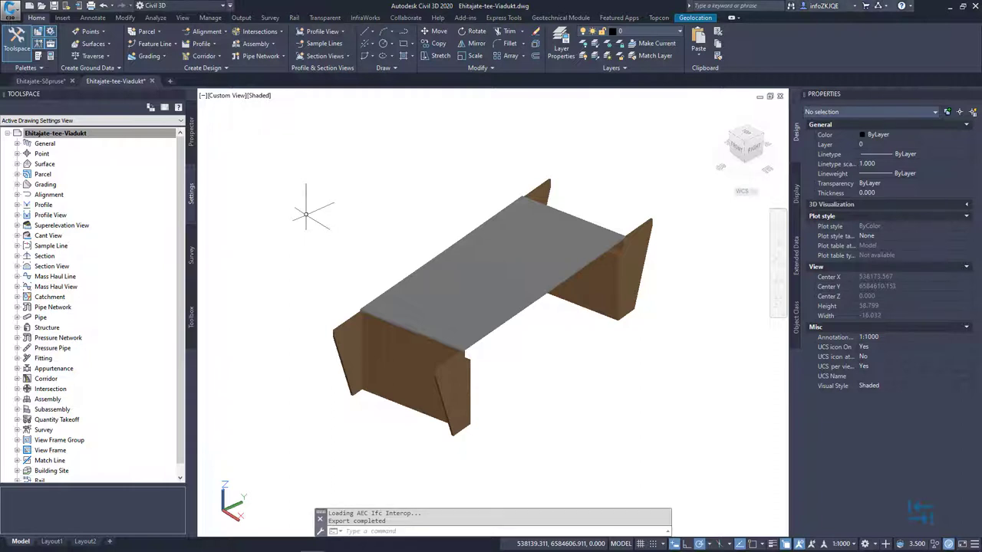
key("super")
Step: Launch Trimble Connect and create the unpublished project 'Ehitajate tee - Viadukt - AutoCAD'
type("trim")
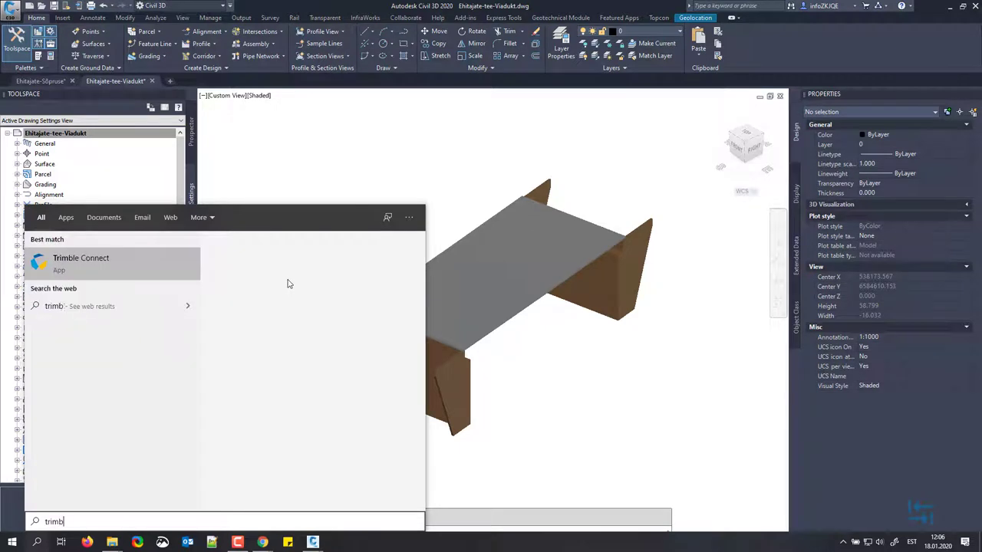
type("b")
left_click(107, 264)
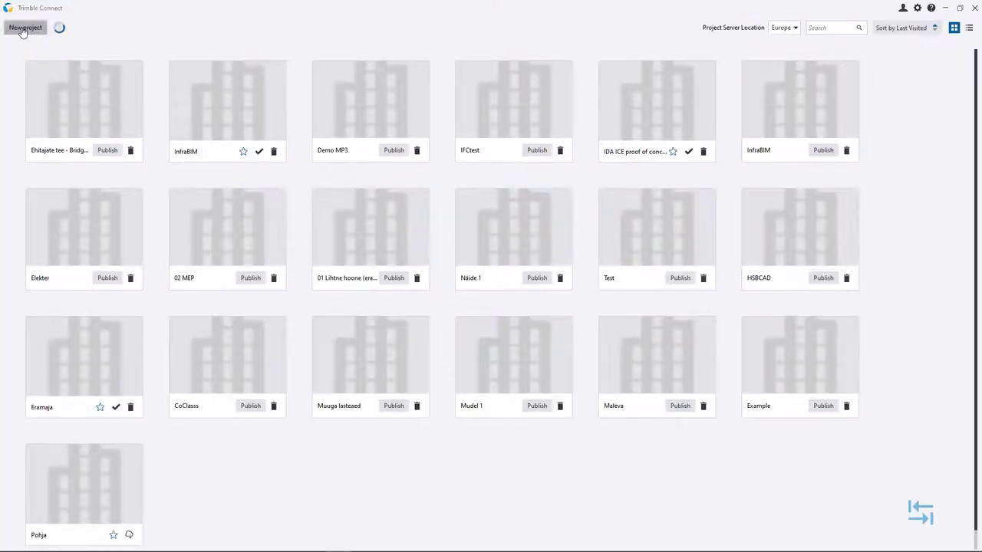
left_click(23, 31)
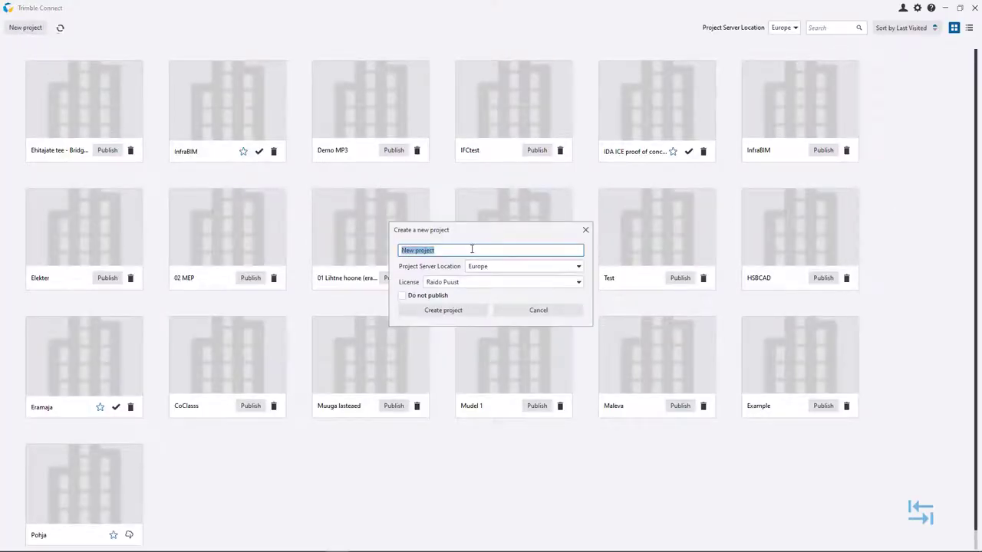
type("Ehitajate te")
type("e - Viadus")
key("BackSpace")
type("kt - AutoCAD")
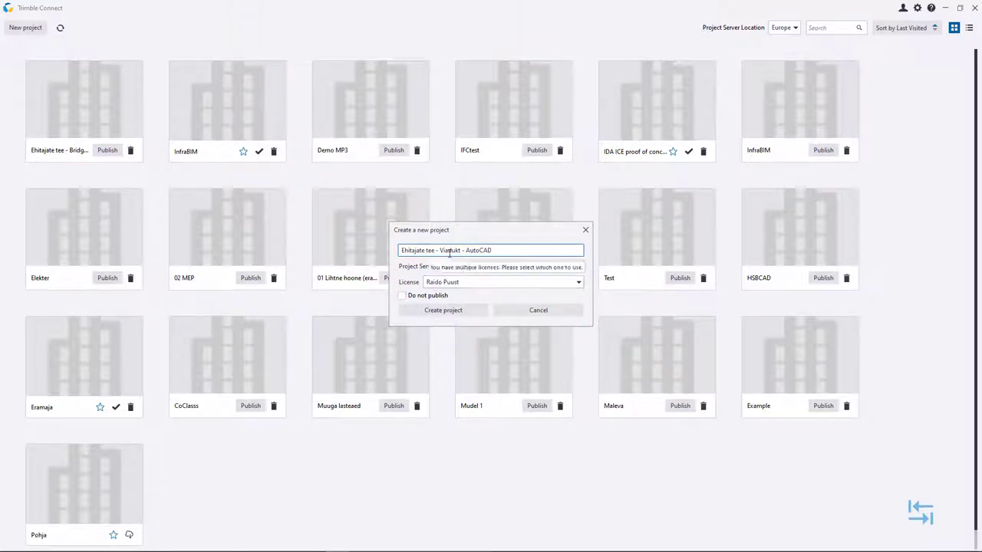
left_click(402, 296)
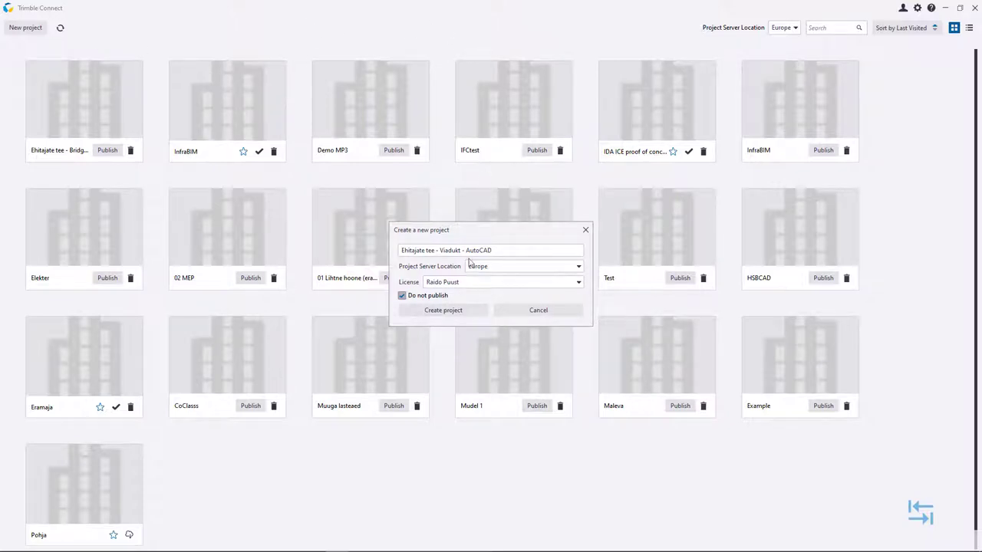
left_click(453, 314)
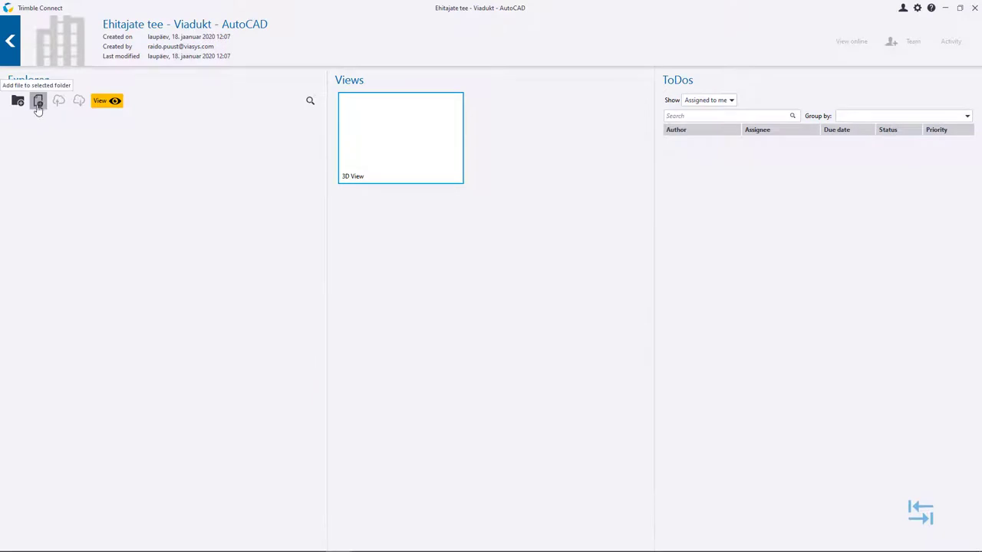
Step: Upload Ehitajate-tee-Viadukt-AutoCAD-IFC2x3.ifc from Exports into the project and select it
left_click(39, 102)
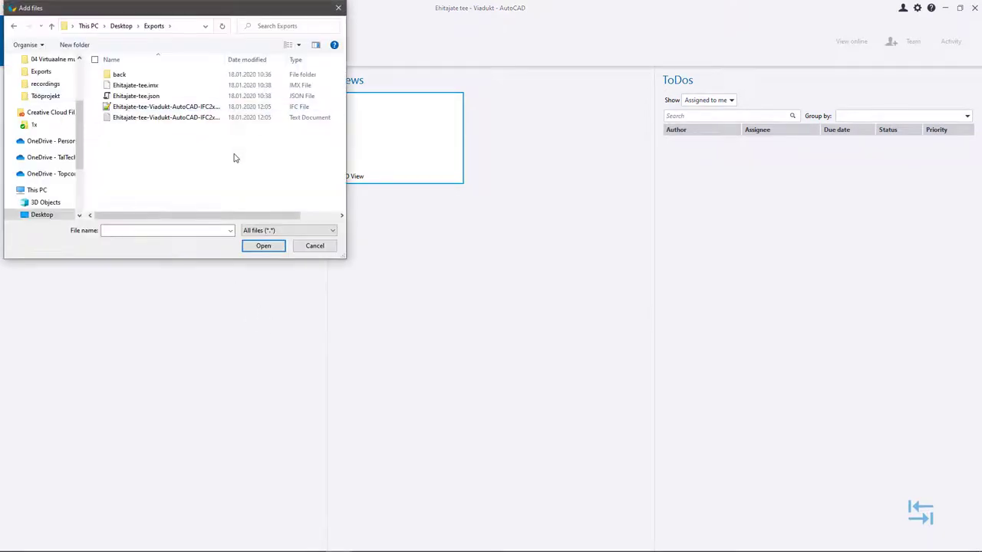
left_click(200, 108)
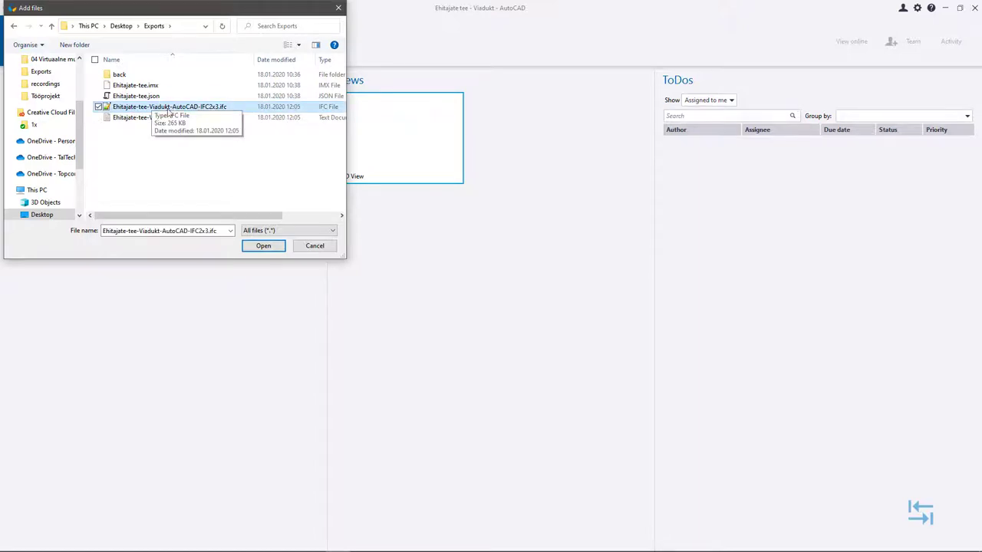
left_click(263, 246)
left_click(108, 127)
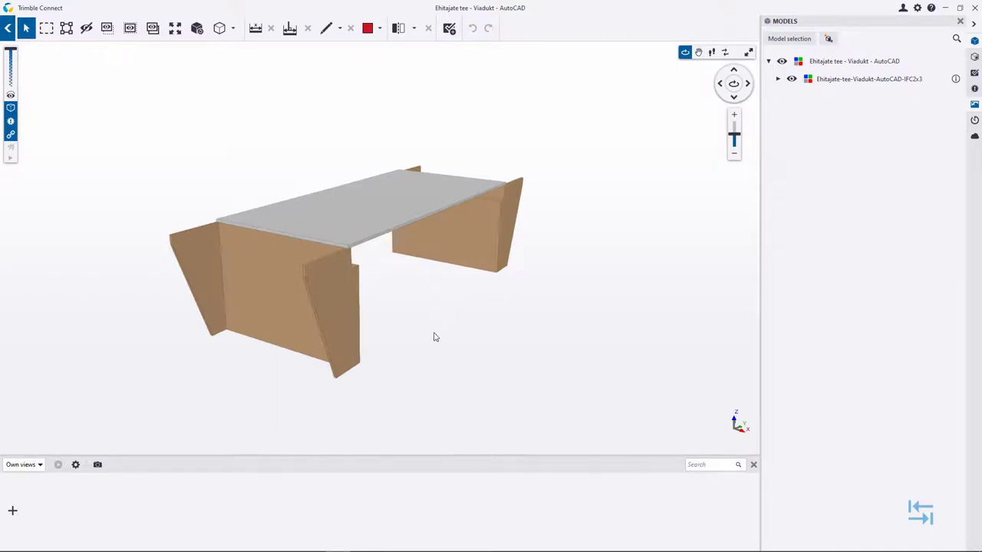
Step: Orbit the viaduct, then show the right abutment's attributes, including 313.3 m3 volume and 699.17 m2 area
left_click_drag(409, 333, 542, 224)
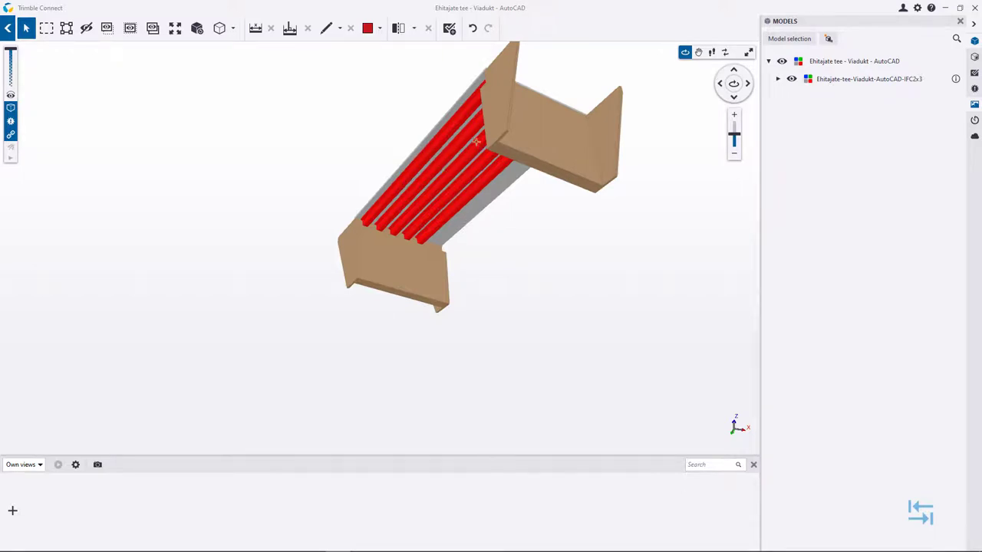
left_click_drag(476, 145, 355, 277)
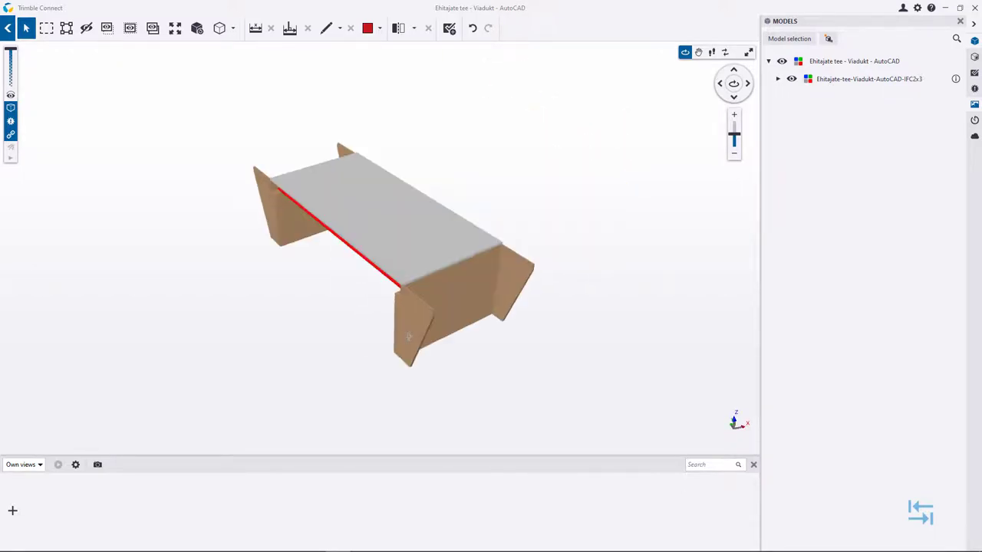
left_click(407, 336)
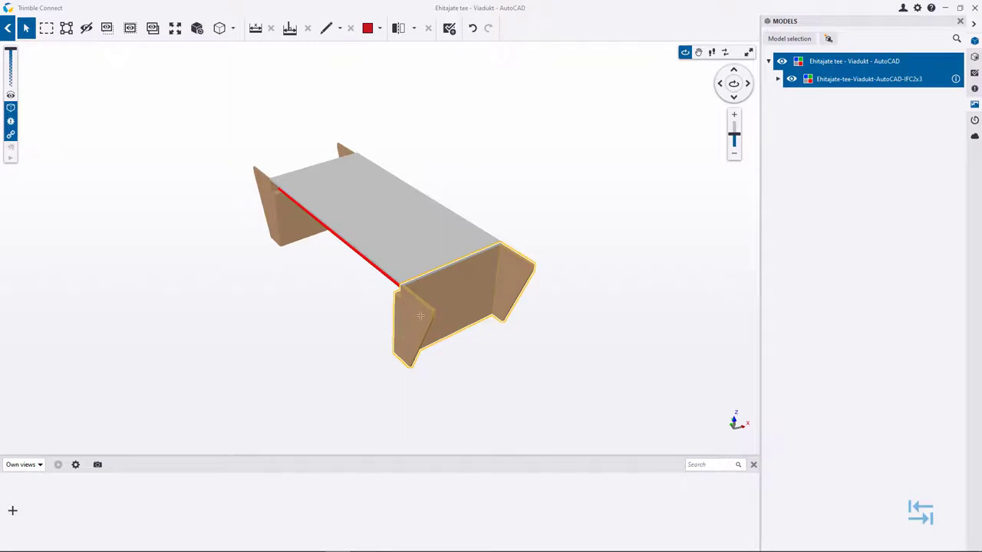
mouse_move(409, 335)
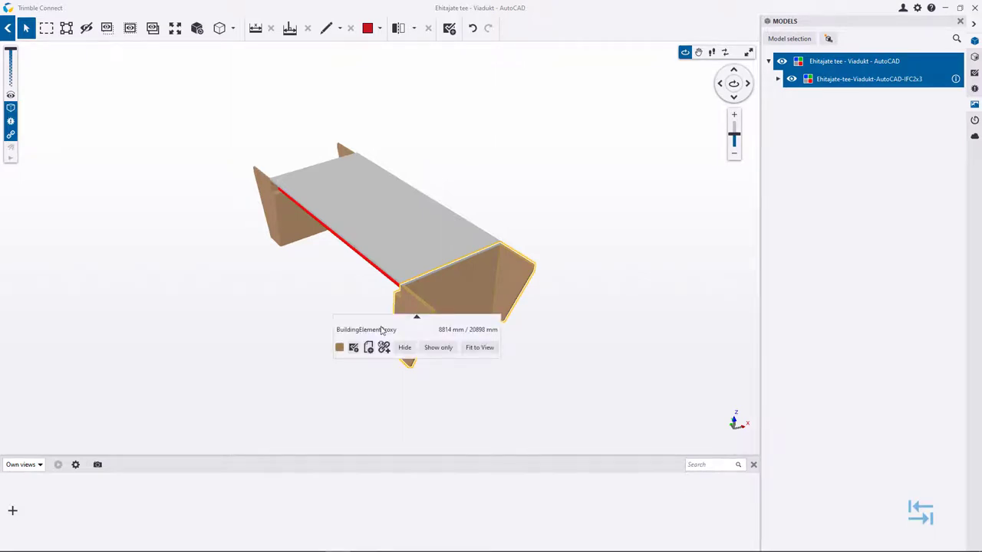
left_click(393, 330)
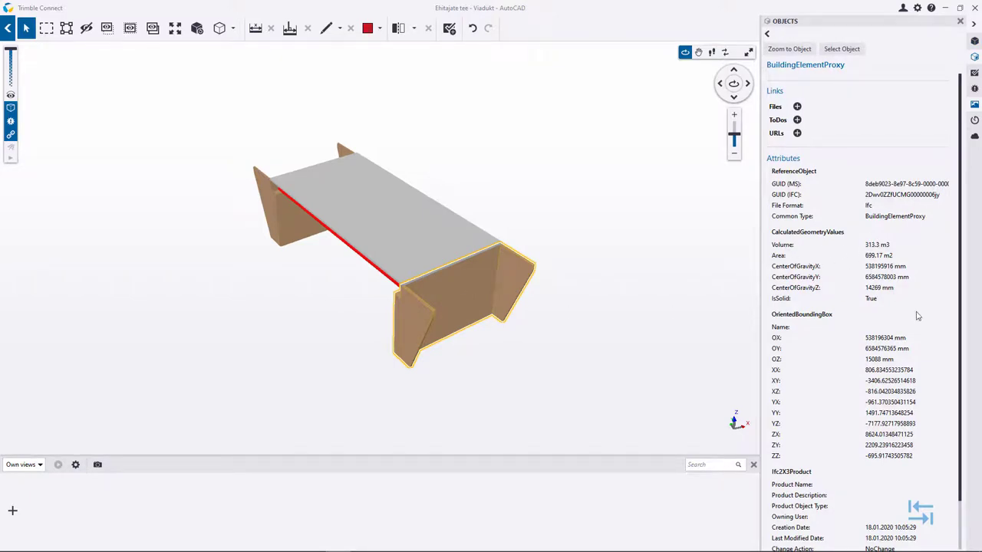
scroll(896, 314, "down", 2)
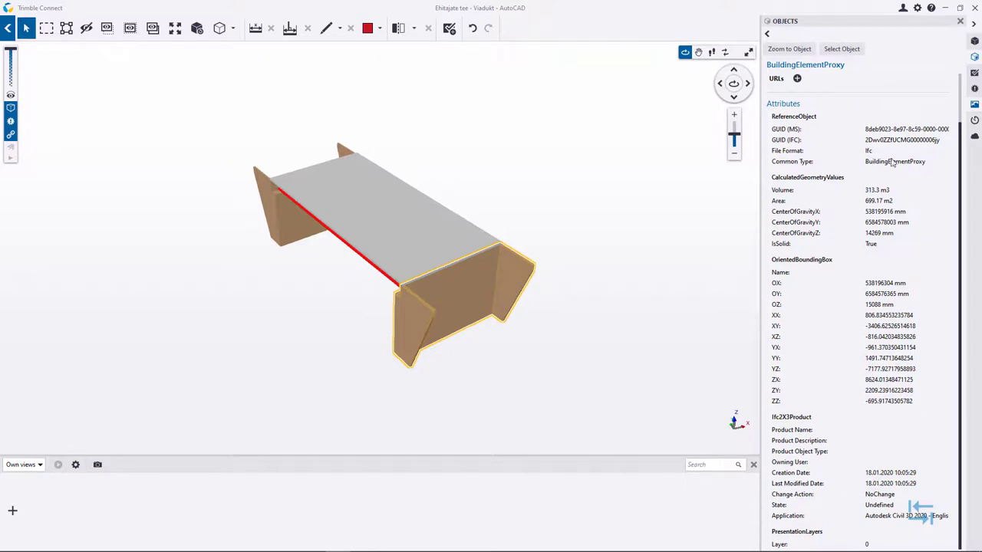